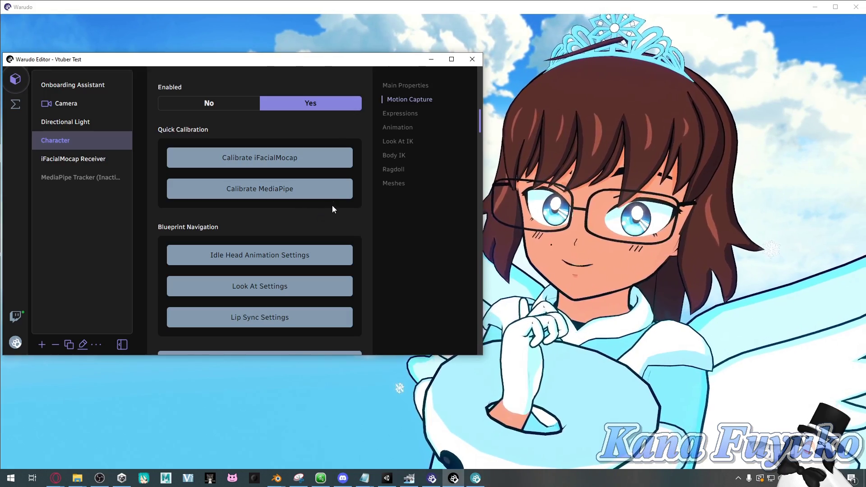
Step: Remove the existing motion capture setup from the Character asset and confirm the removal
scroll(332, 205, "up", 2)
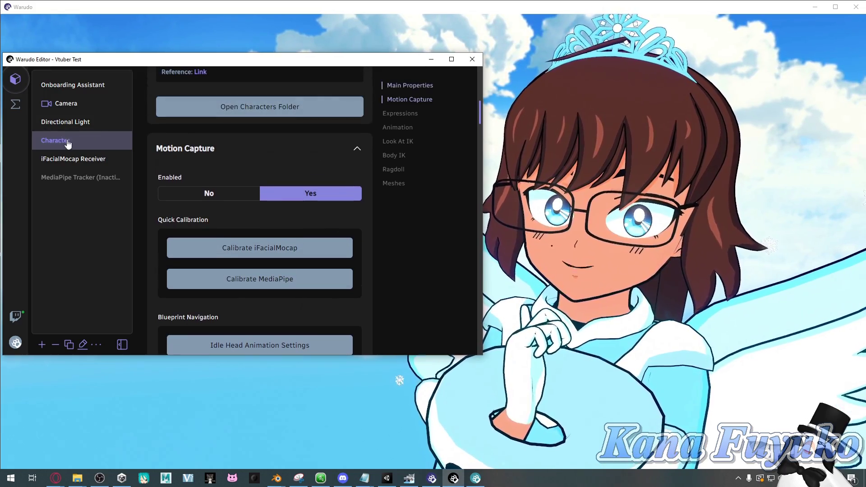
left_click(410, 101)
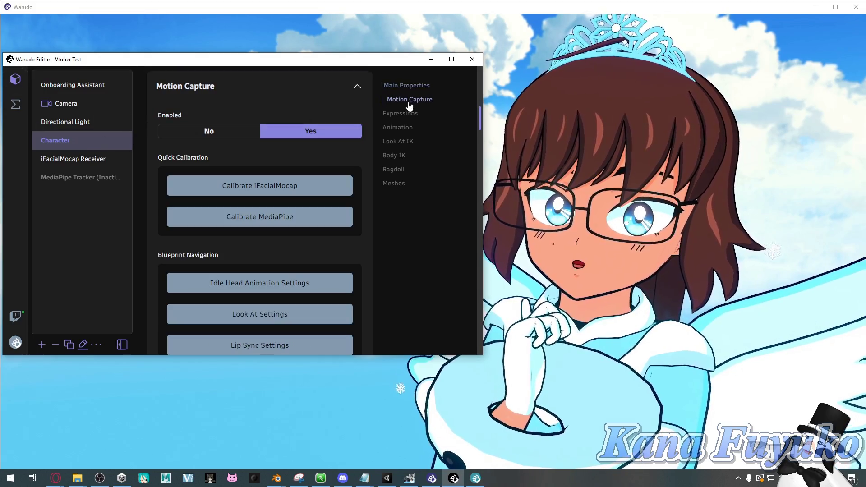
scroll(315, 212, "down", 3)
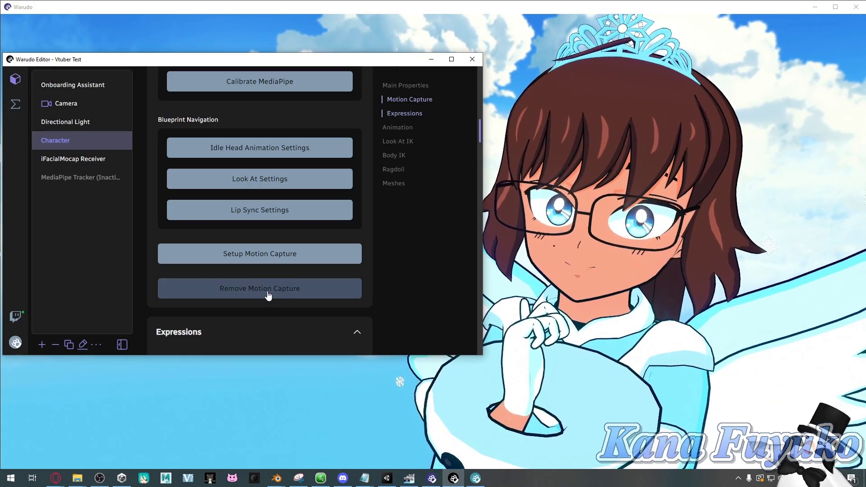
left_click(268, 292)
left_click(337, 233)
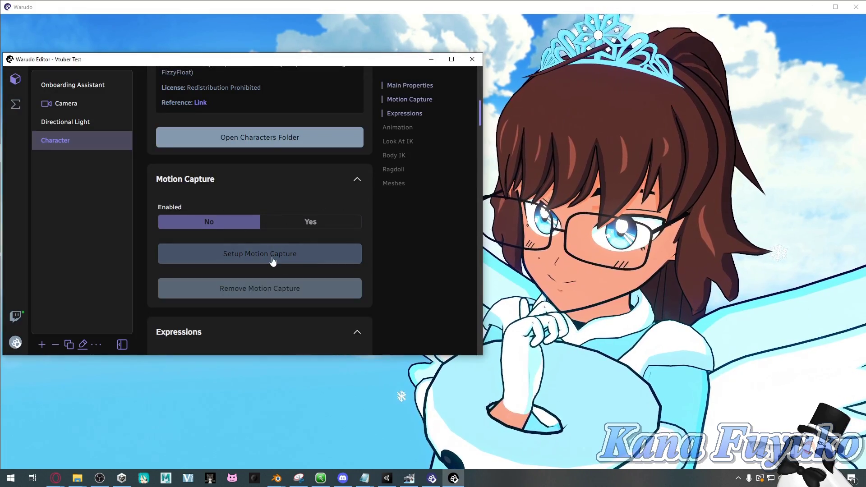
Step: Start a new motion capture setup with iFacialMocap (iPhone / iPad) as the face tracking template
left_click(235, 256)
left_click(261, 217)
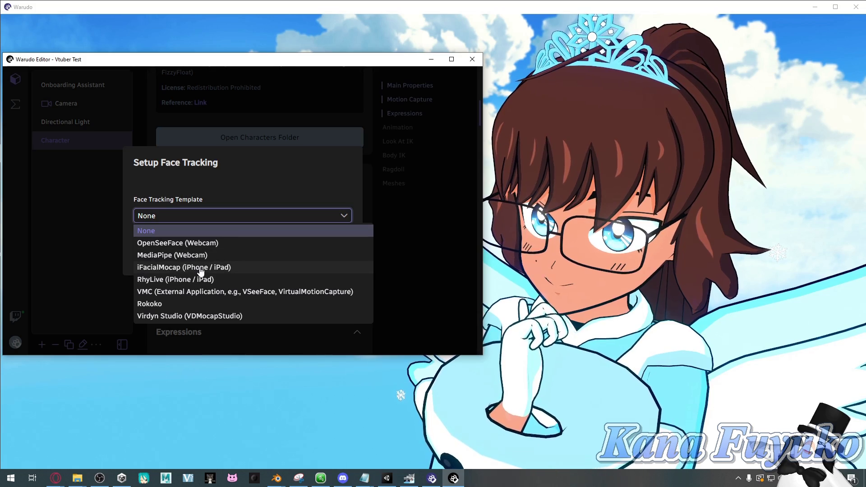
left_click(200, 268)
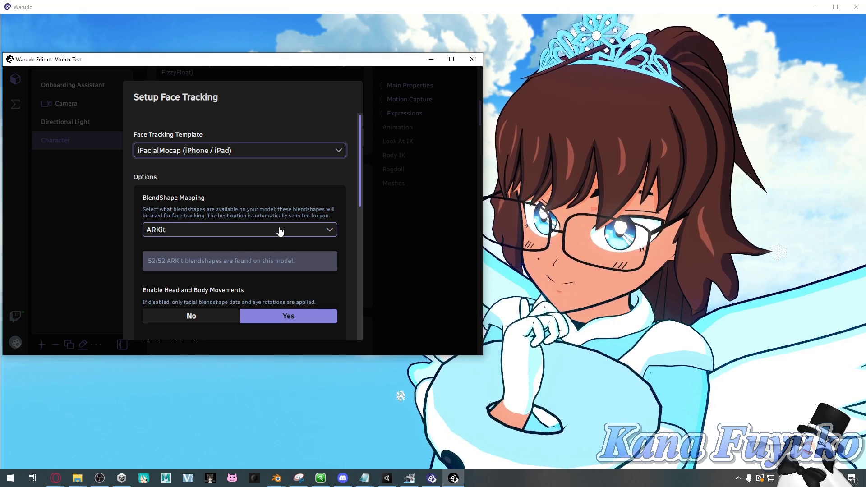
Step: Set face tracking Lip Sync to Always Enabled with the SteelSeries Sonar microphone as input and accept the face tracking options
scroll(226, 176, "down", 9)
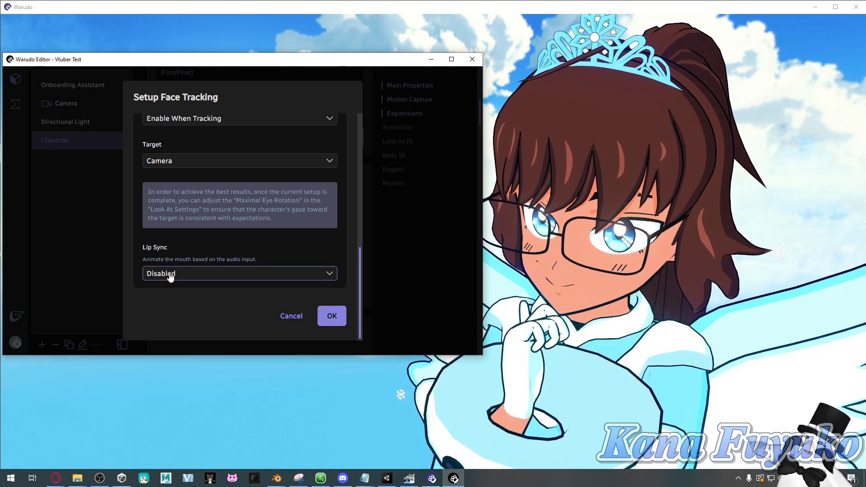
left_click(170, 275)
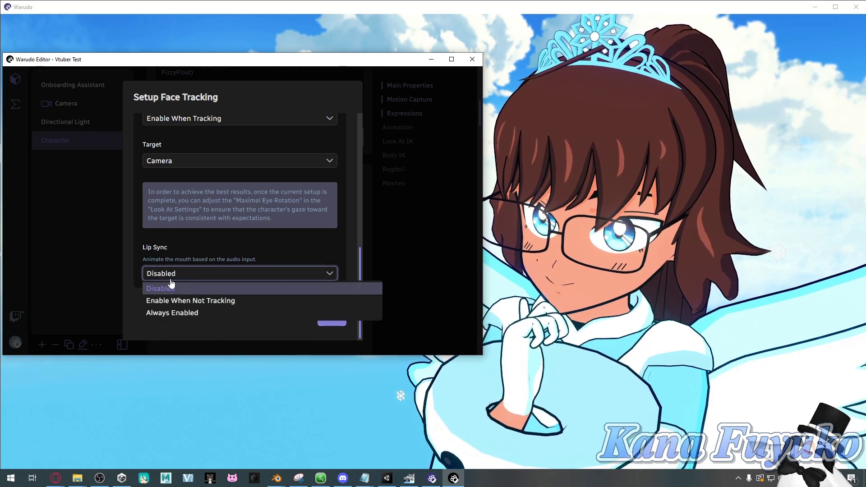
left_click(175, 316)
scroll(217, 260, "down", 2)
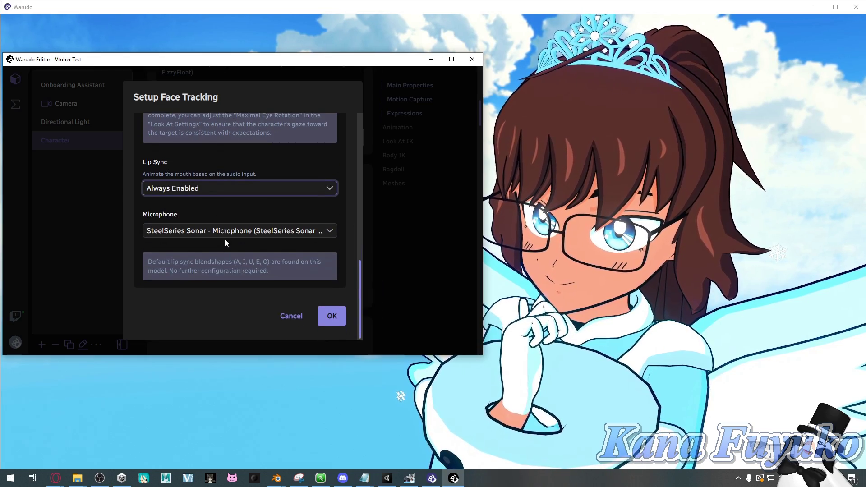
left_click(225, 232)
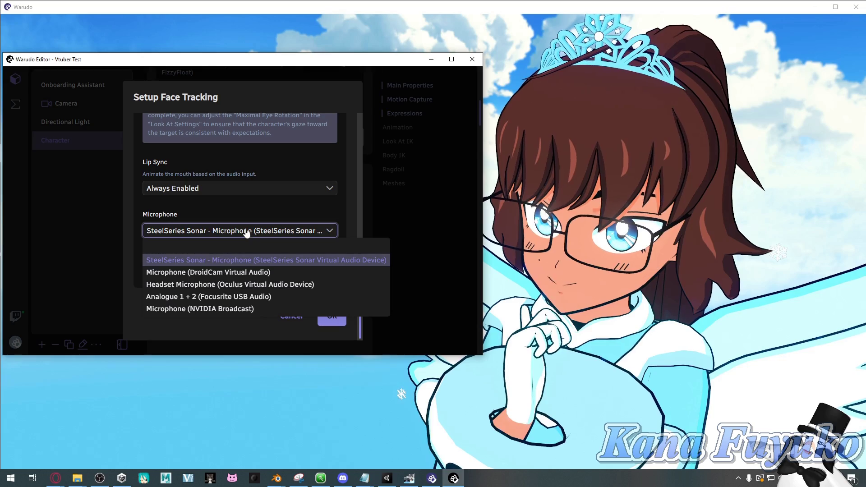
left_click(246, 232)
left_click(340, 319)
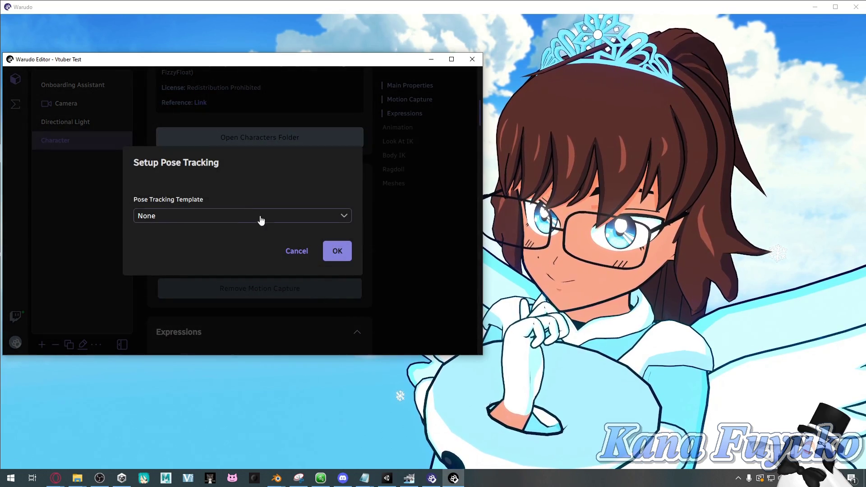
Step: Set up pose tracking with MediaPipe (Webcam), keyboard and trackpad use off, and Elgato Facecam as input camera, and finish the setup
left_click(240, 215)
left_click(204, 244)
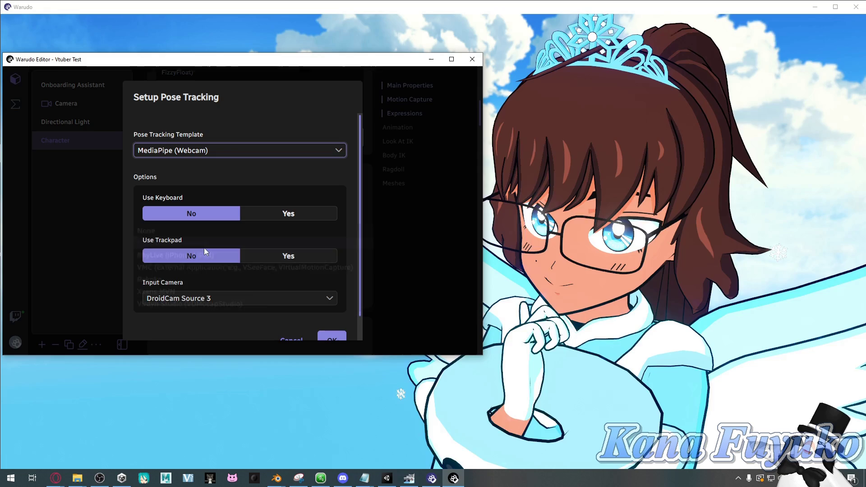
left_click(299, 215)
left_click(228, 215)
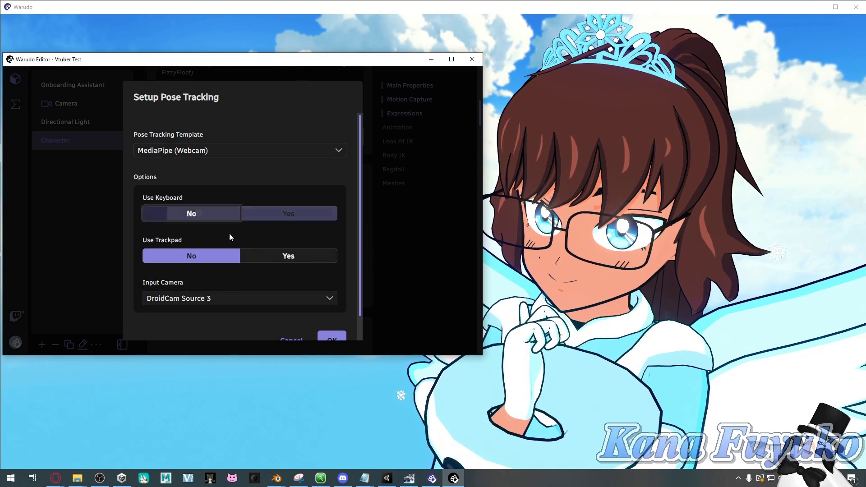
scroll(270, 280, "down", 1)
left_click(276, 277)
left_click(181, 209)
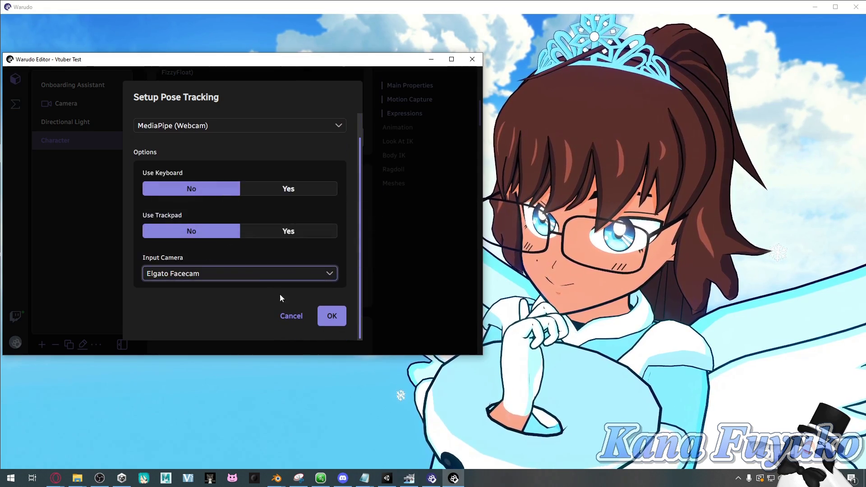
left_click(331, 315)
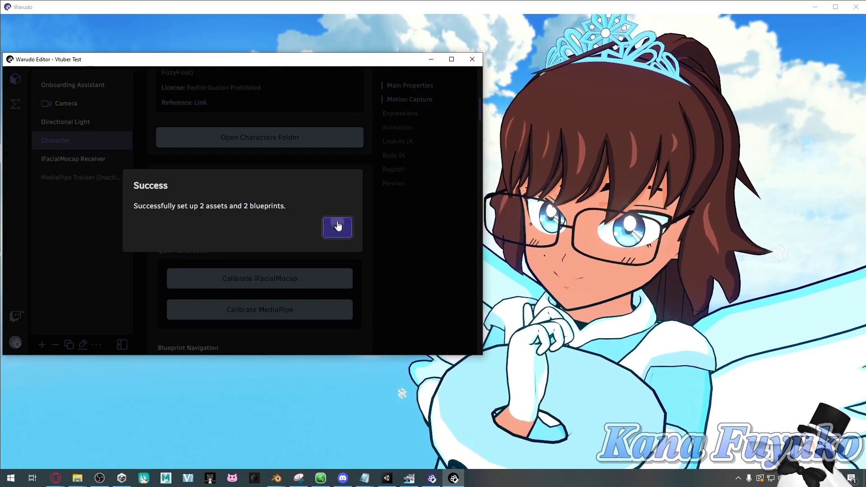
left_click(338, 226)
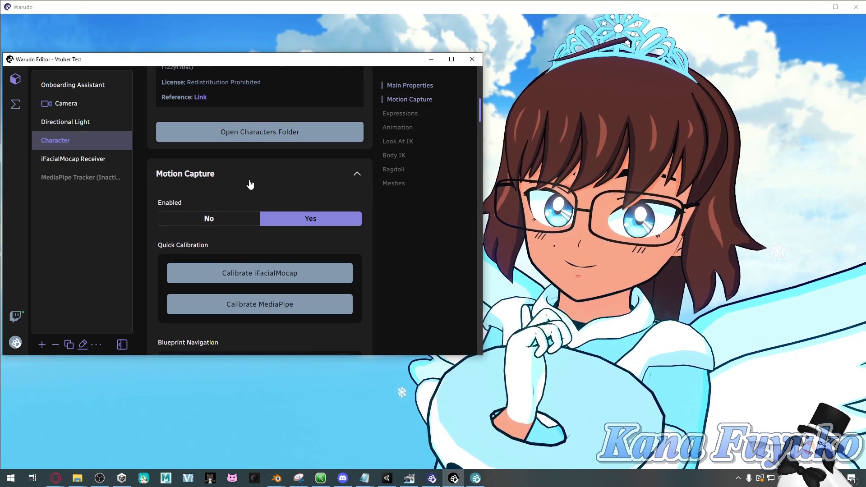
Step: Open the character's Lip Sync Settings at the calibration section of the Generate Lip Sync Animation node
scroll(253, 194, "down", 5)
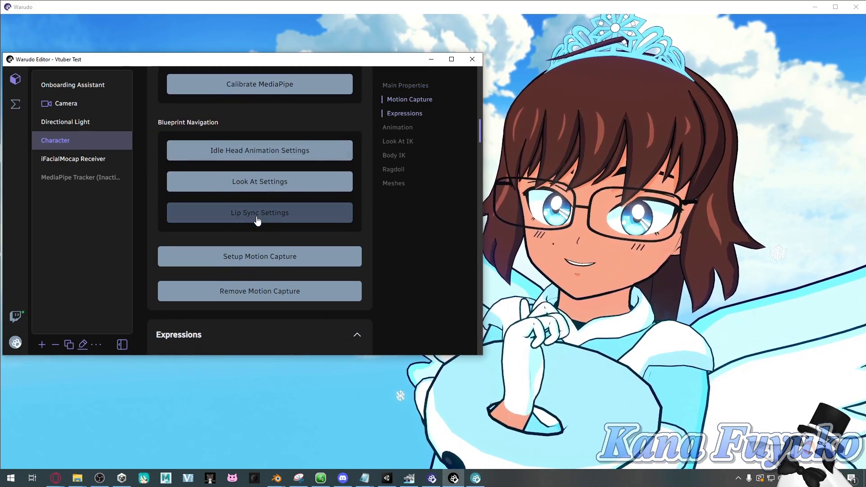
left_click(249, 217)
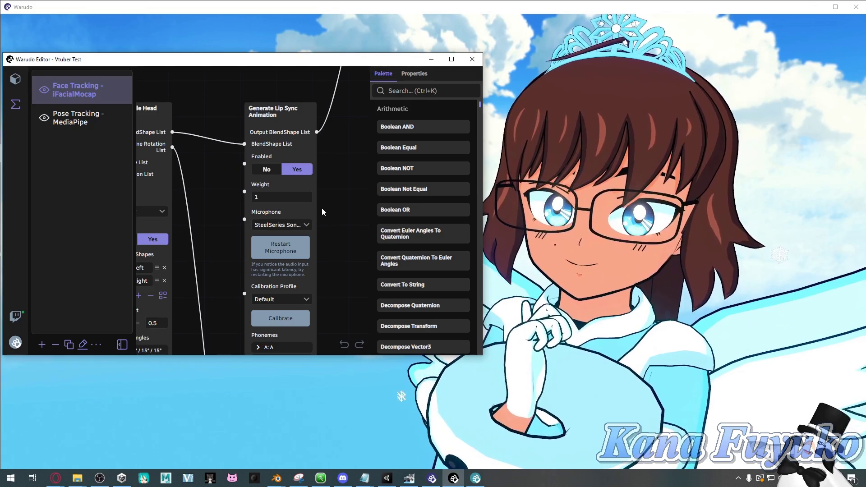
scroll(323, 248, "up", 2)
scroll(324, 262, "up", 2)
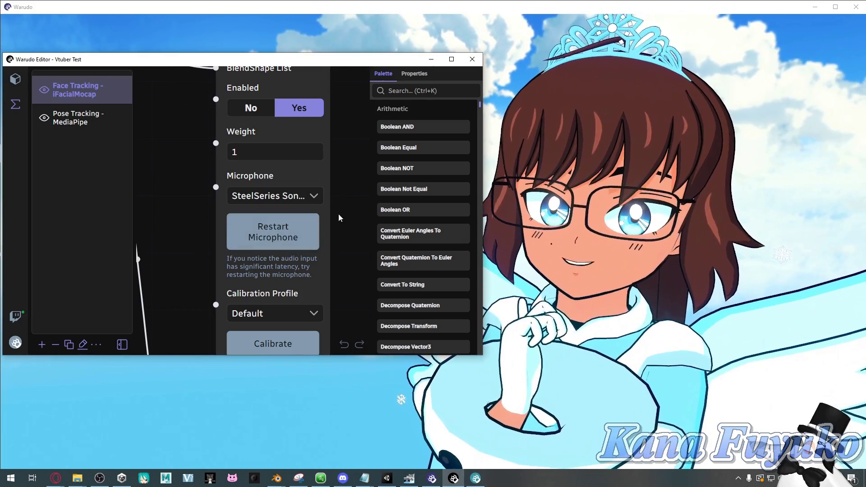
left_click_drag(338, 290, 344, 139)
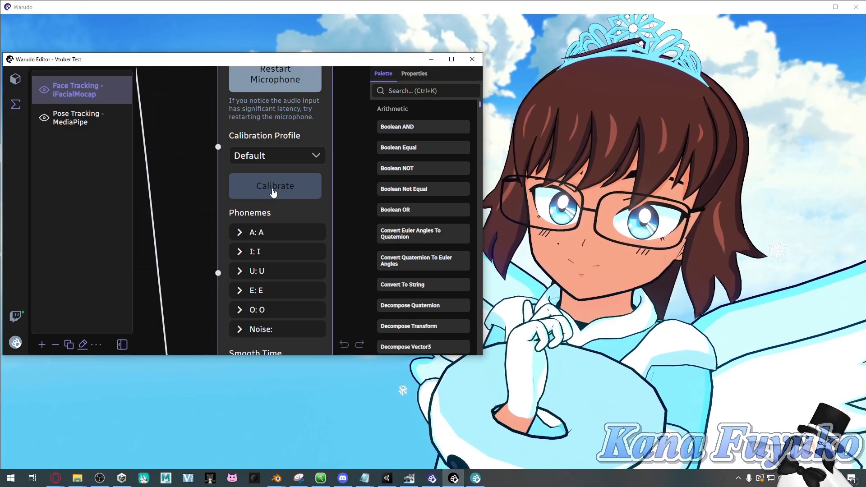
Step: Start a lip sync calibration for the default profile using the AIUEO phoneme set
left_click(273, 191)
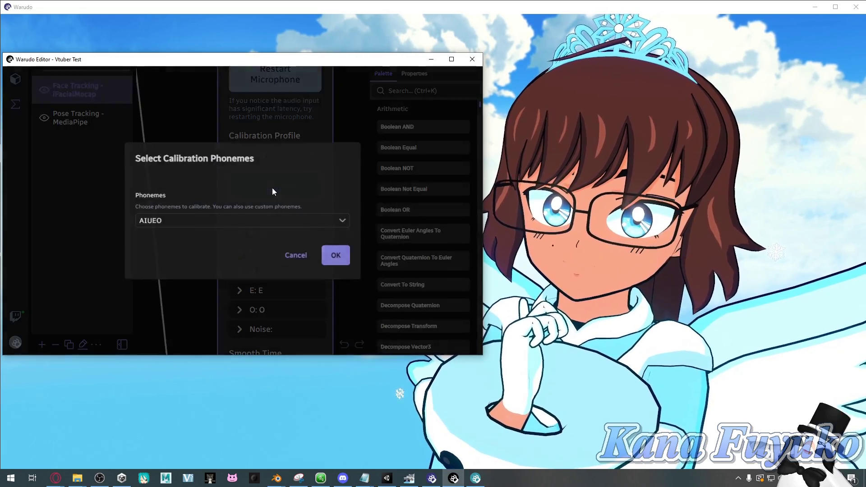
left_click(153, 221)
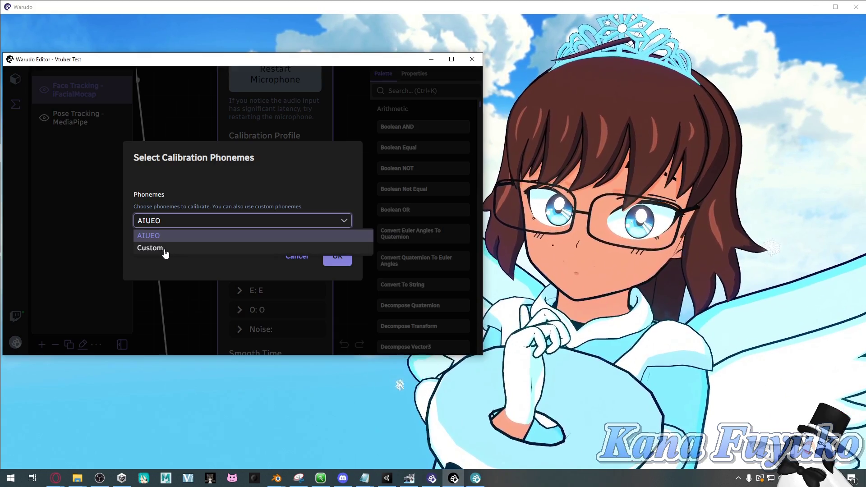
left_click(178, 224)
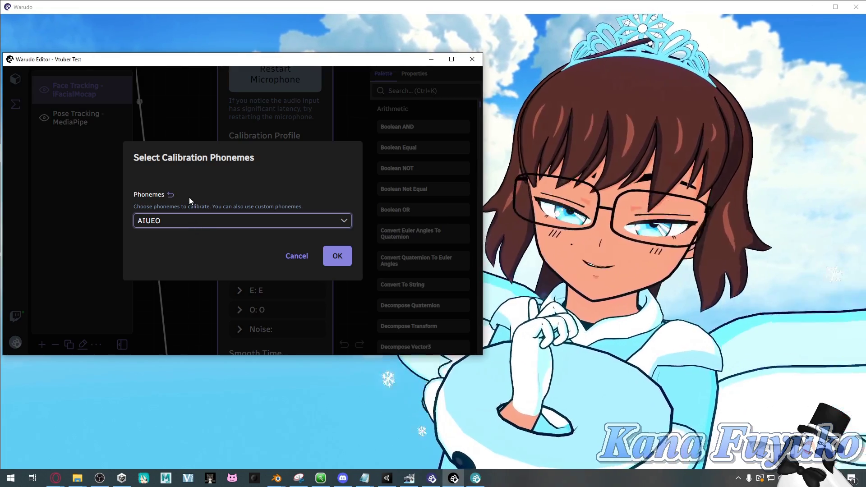
mouse_move(189, 198)
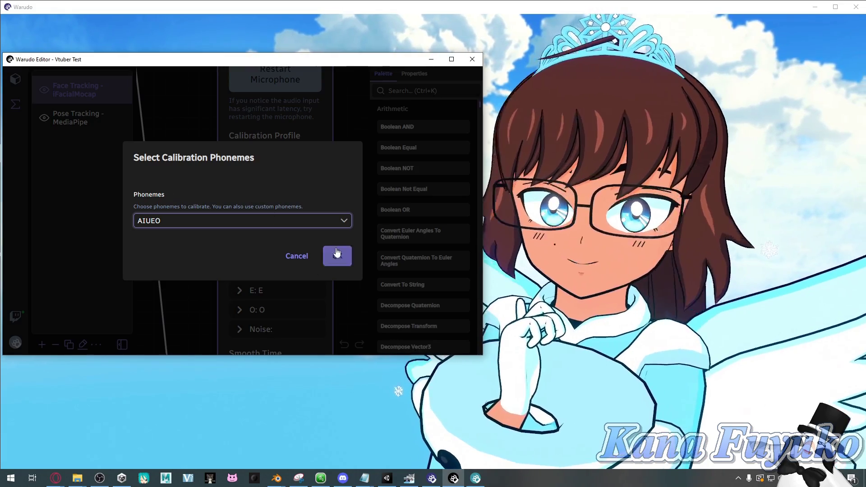
left_click(333, 256)
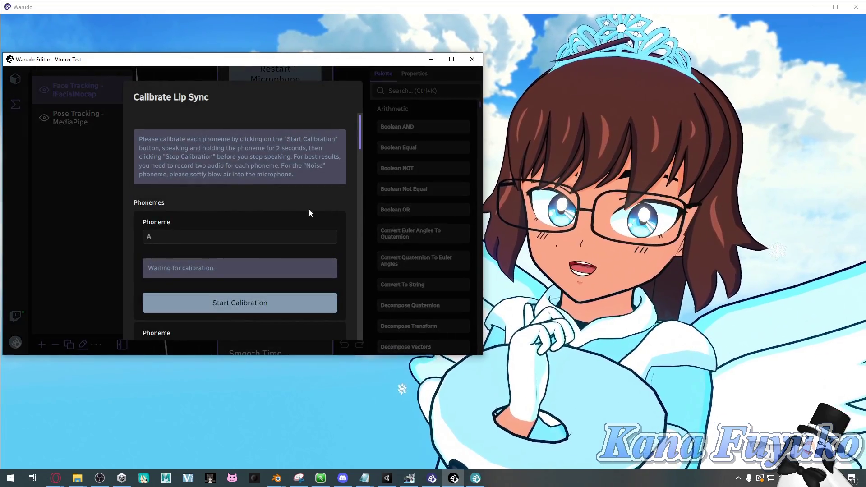
Step: Review the lip sync calibration instructions and record both calibration samples for phoneme A
scroll(235, 213, "down", 3)
scroll(228, 208, "up", 3)
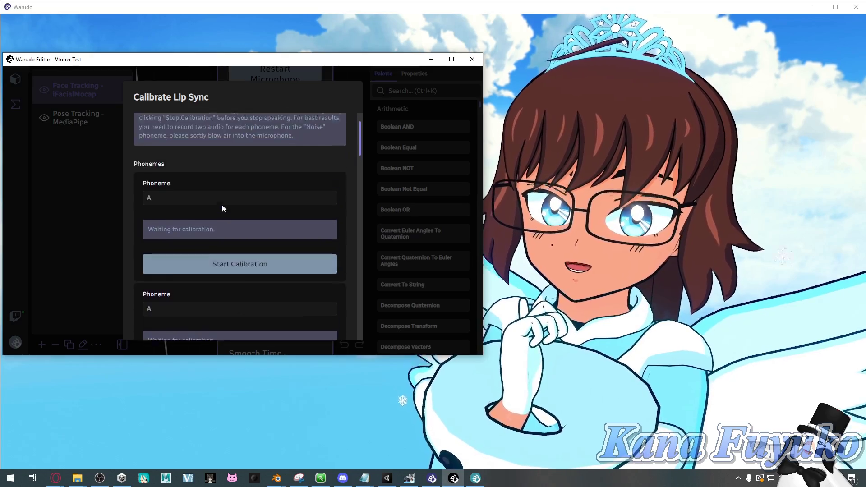
scroll(194, 217, "down", 2)
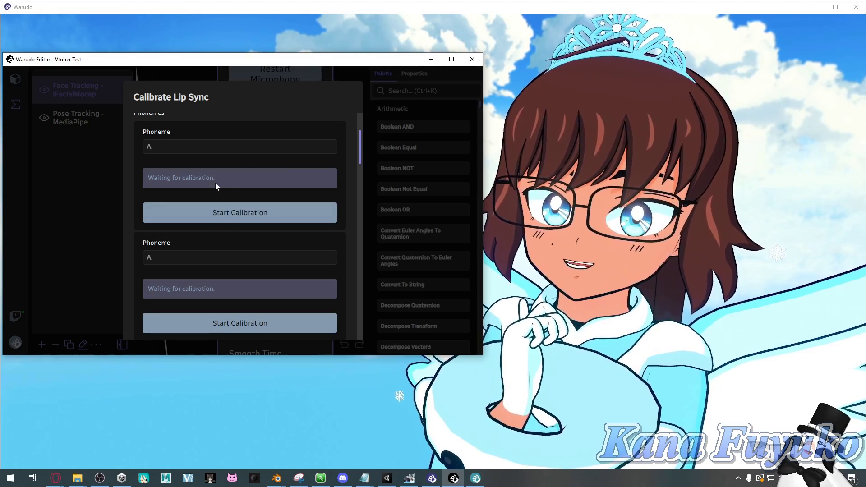
scroll(227, 210, "up", 2)
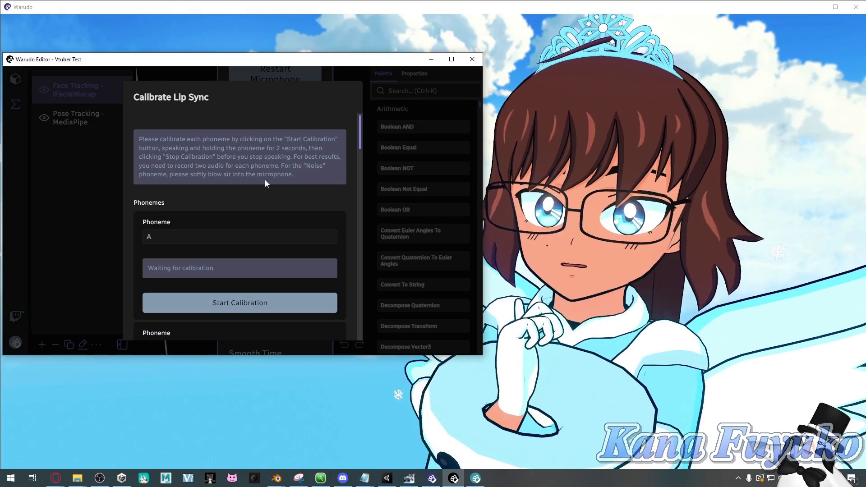
scroll(258, 191, "down", 1)
scroll(247, 221, "down", 1)
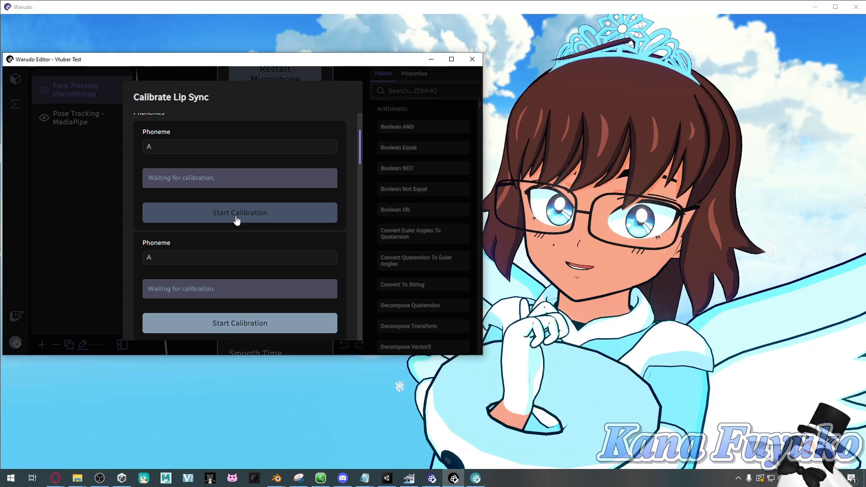
left_click(237, 217)
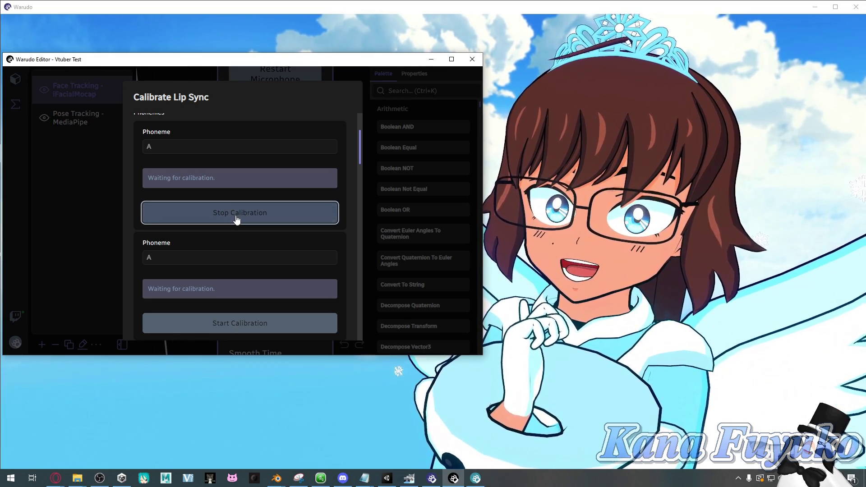
left_click(236, 218)
scroll(232, 253, "down", 2)
left_click(247, 233)
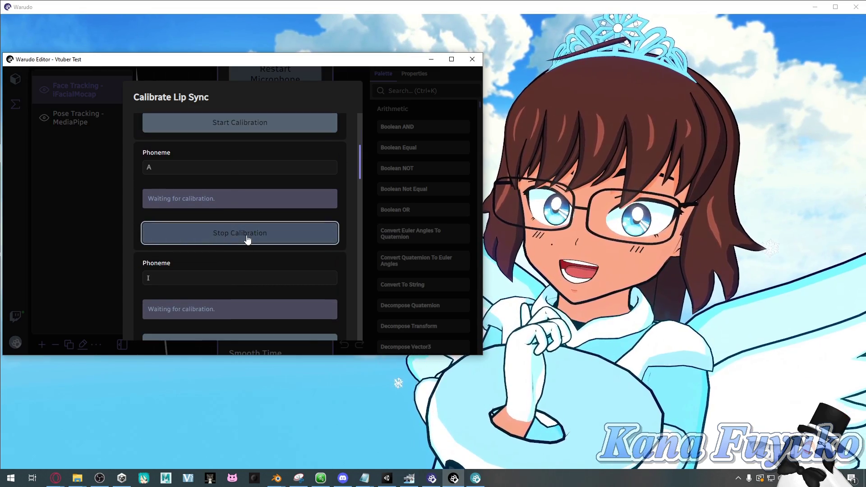
left_click(247, 240)
Step: Record both lip sync calibration samples for phoneme I
scroll(243, 266, "down", 2)
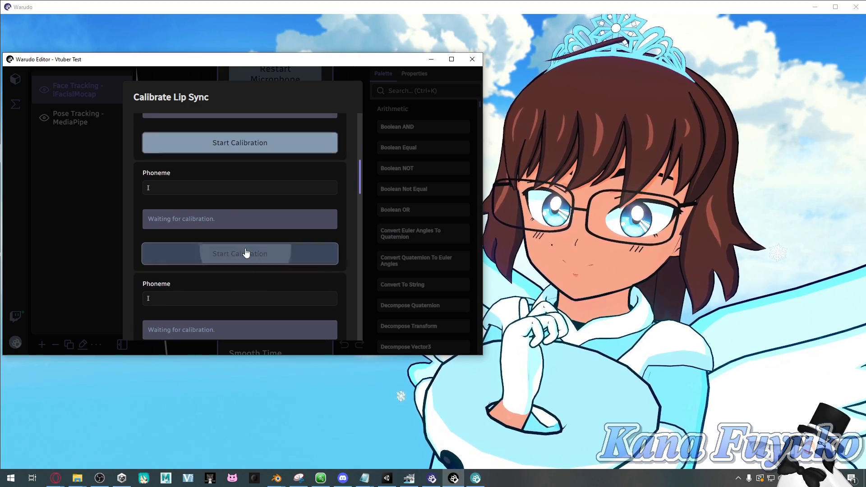
left_click(246, 253)
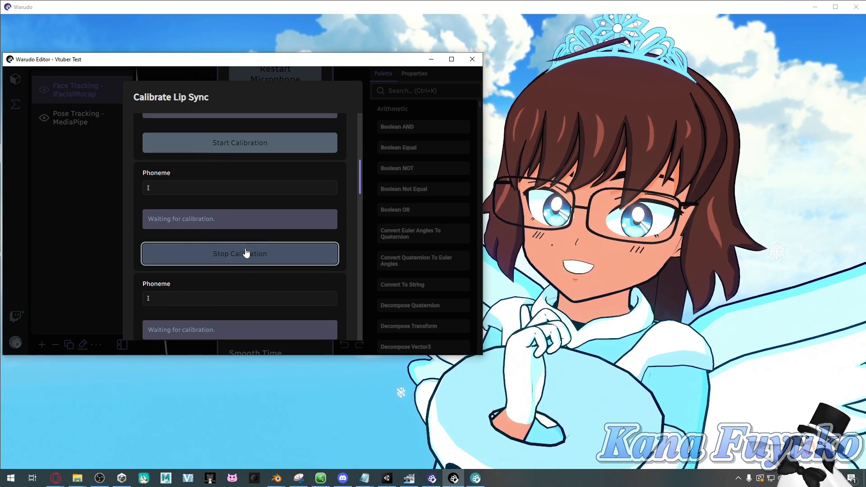
left_click(246, 253)
scroll(242, 264, "up", 1)
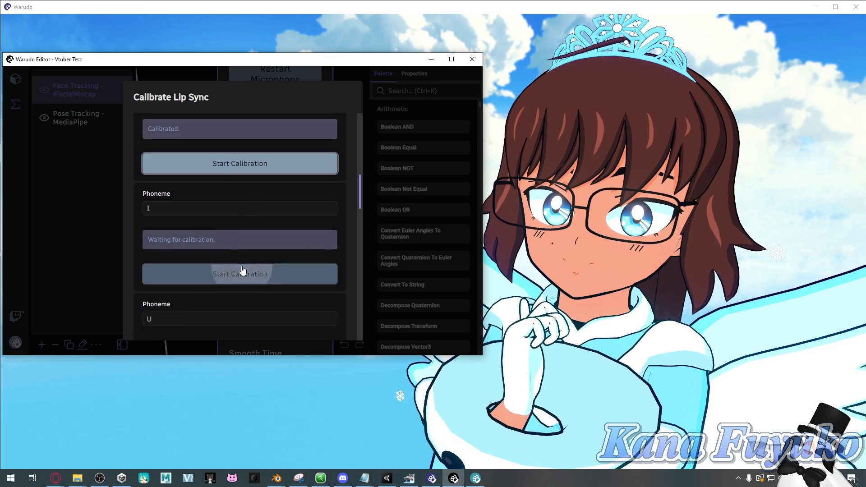
left_click(242, 270)
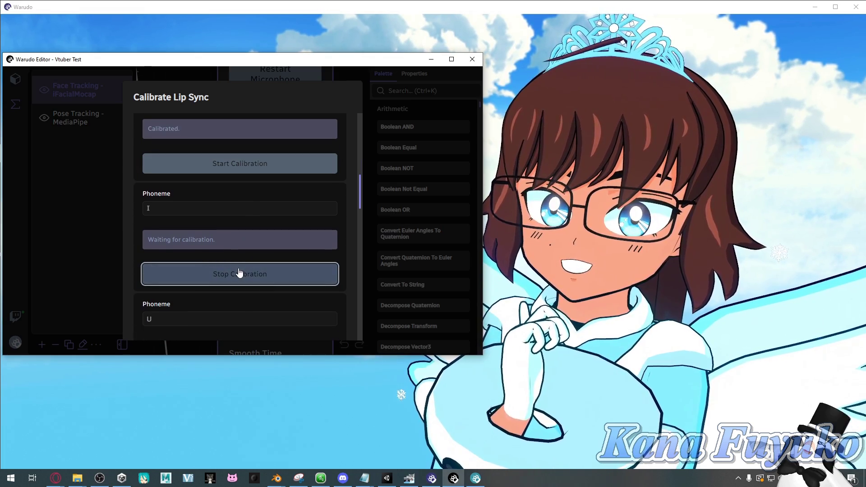
left_click(240, 273)
Step: Record both lip sync calibration samples for phoneme U
scroll(240, 266, "down", 5)
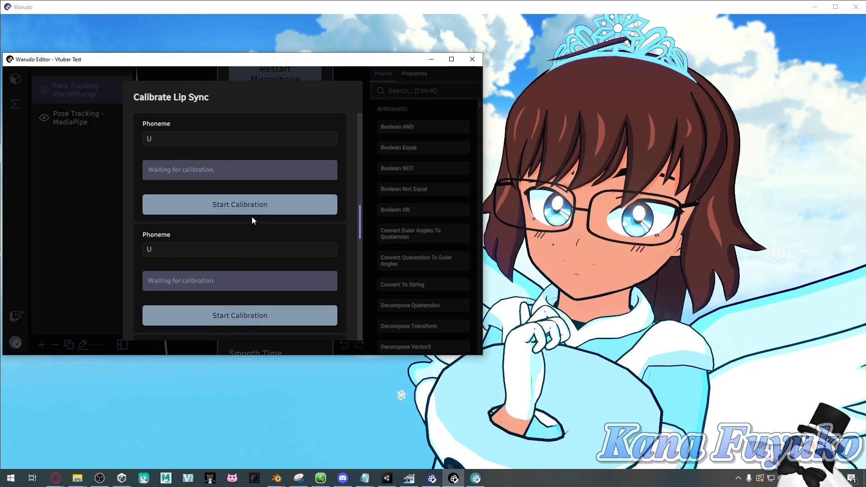
left_click(253, 211)
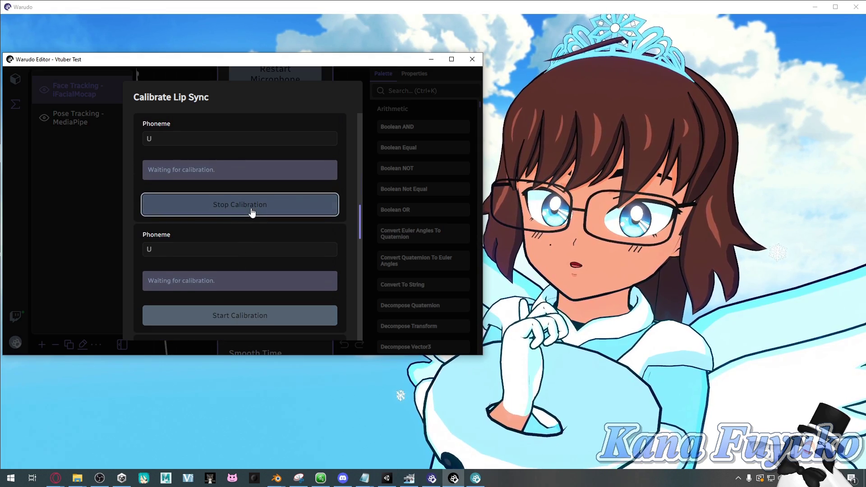
left_click(252, 212)
scroll(246, 240, "down", 4)
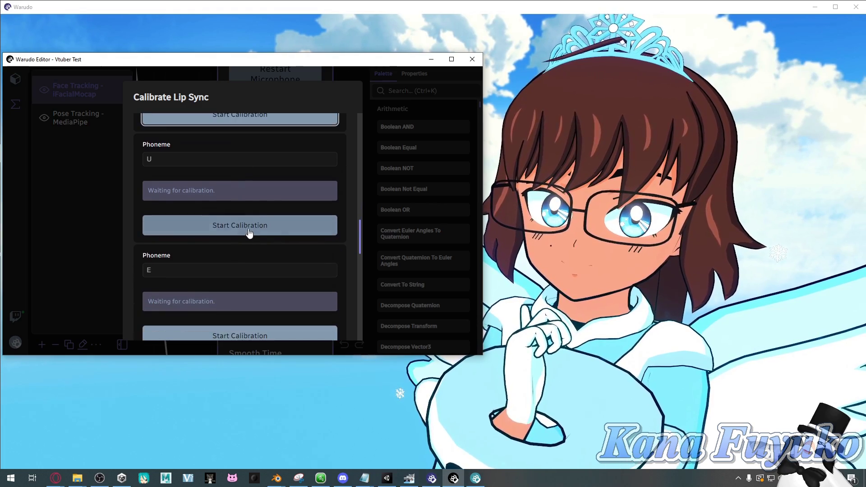
left_click(250, 228)
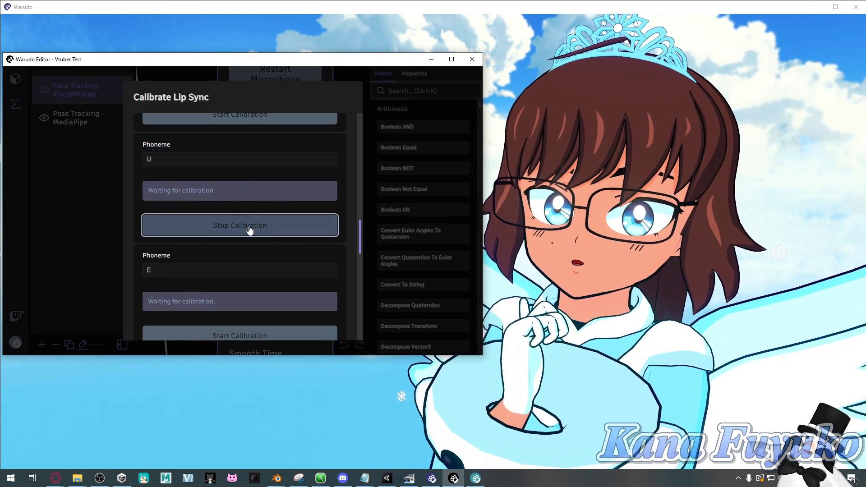
left_click(249, 232)
Step: Record both lip sync calibration samples for phoneme E
scroll(237, 262, "down", 4)
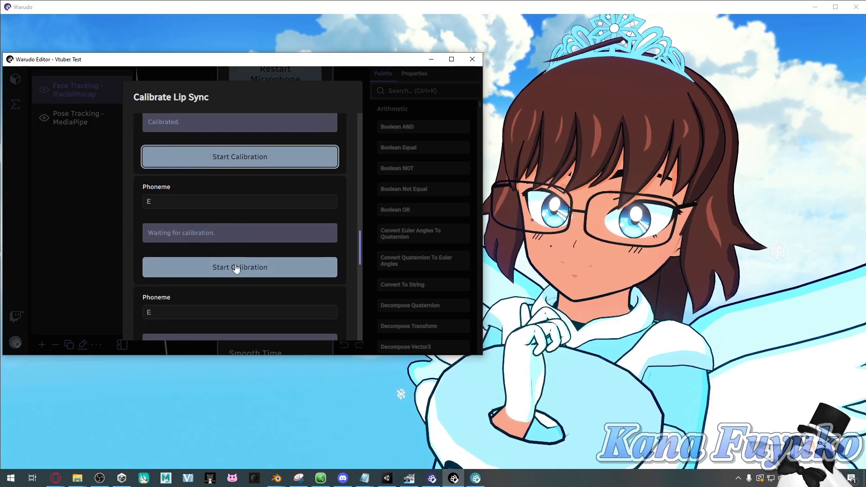
left_click(238, 248)
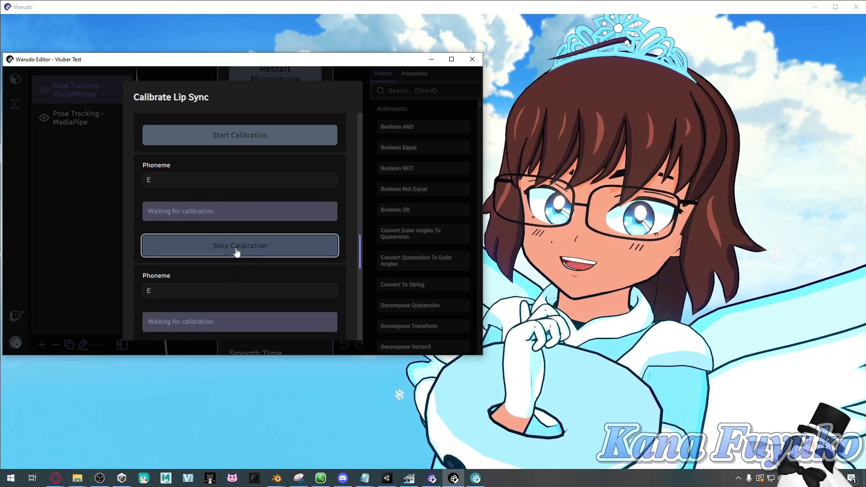
left_click(236, 253)
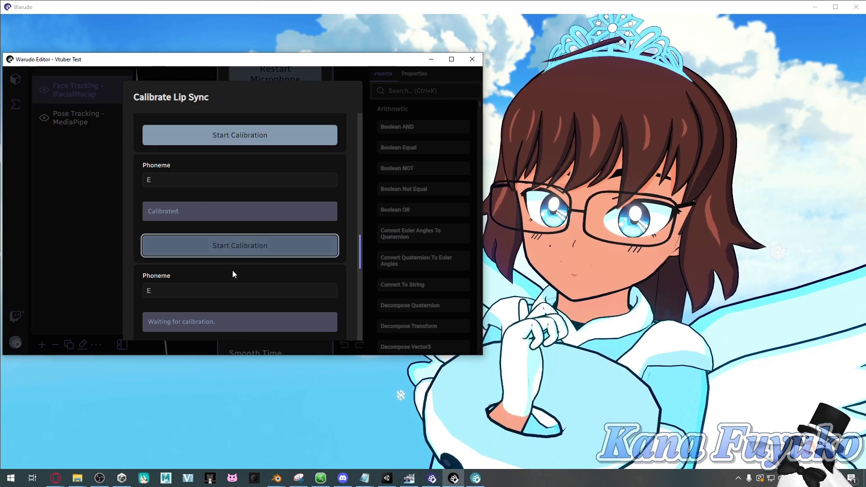
scroll(232, 269, "down", 1)
left_click(244, 227)
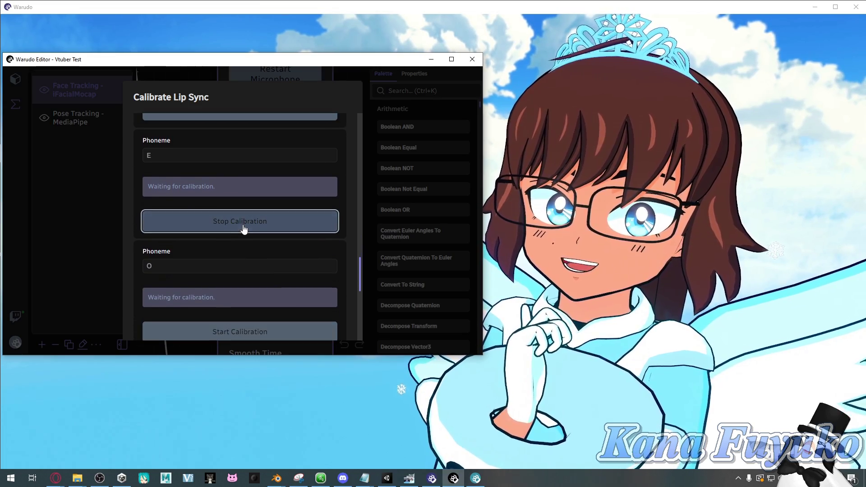
left_click(243, 230)
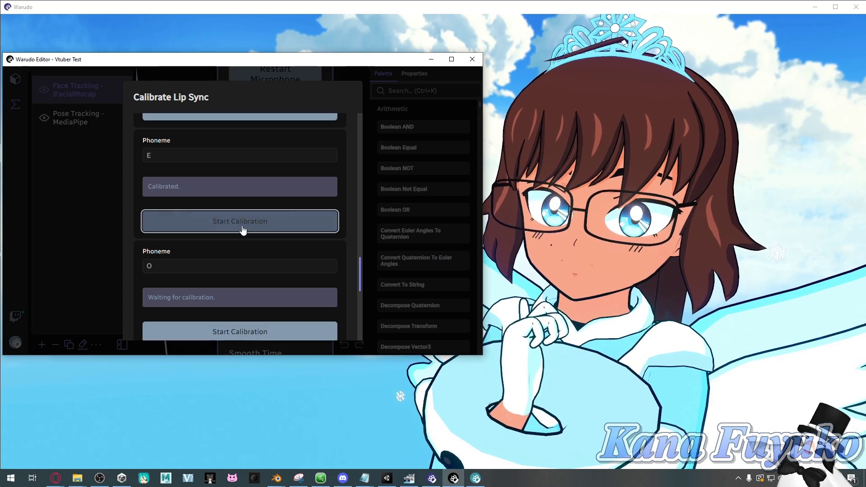
Step: Record both lip sync calibration samples for phoneme O
scroll(246, 222, "down", 6)
left_click(249, 206)
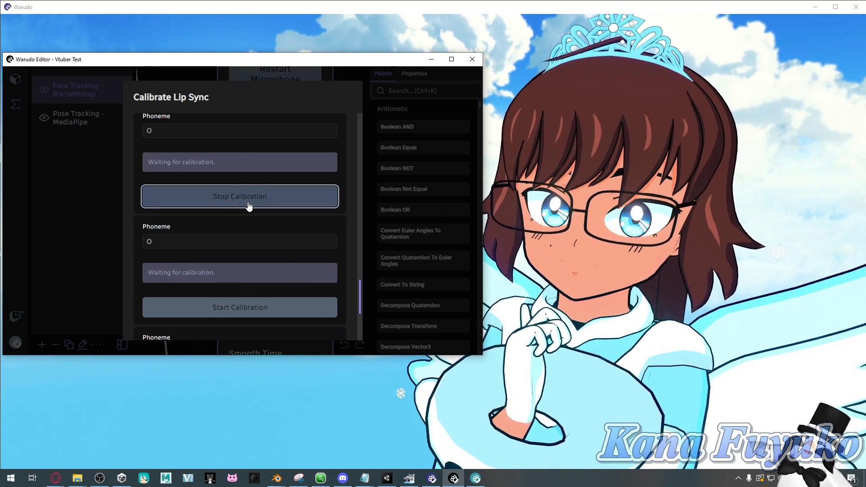
left_click(249, 203)
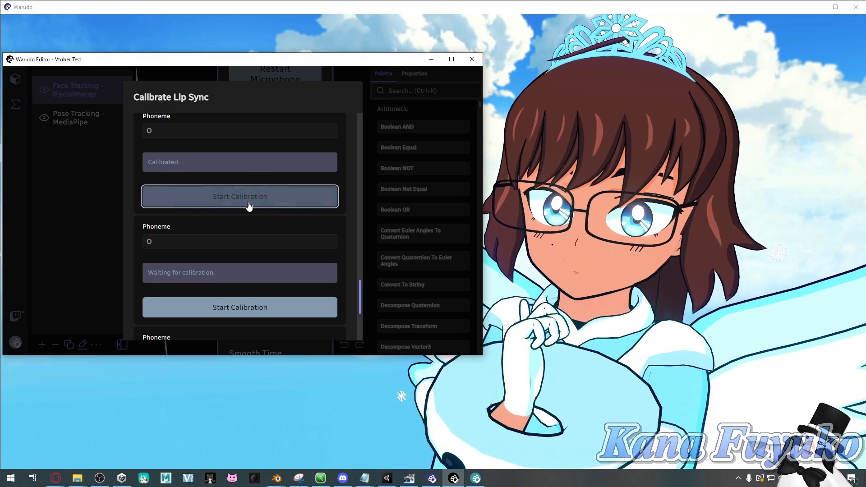
left_click(241, 307)
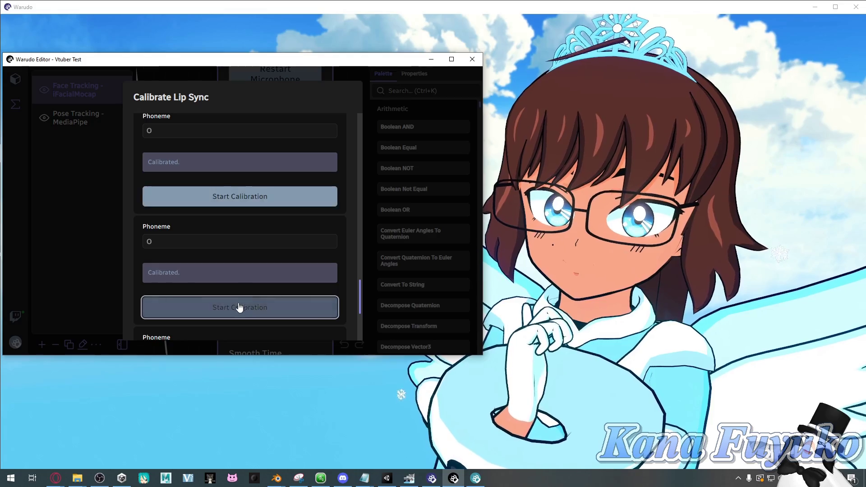
left_click(240, 309)
Step: Record the Noise sample for the lip sync calibration while staying silent
scroll(237, 272, "down", 3)
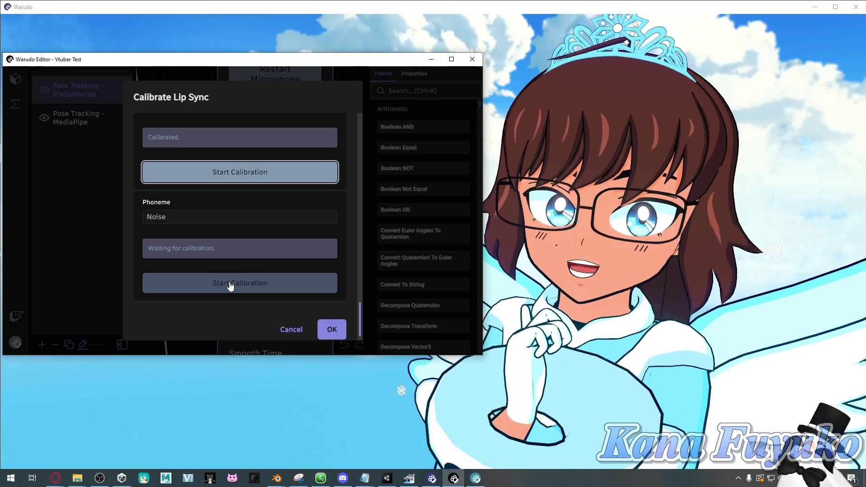
left_click(230, 284)
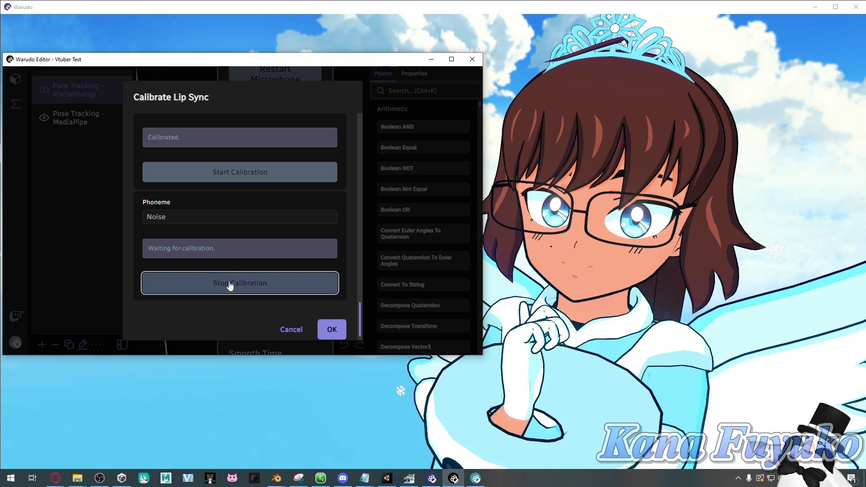
left_click(230, 284)
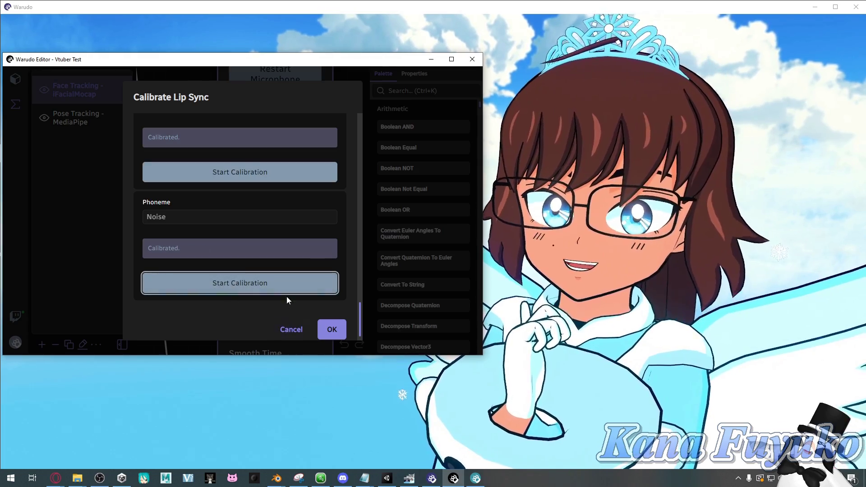
Step: Finish the lip sync calibration and save it as a profile named Test
left_click(343, 325)
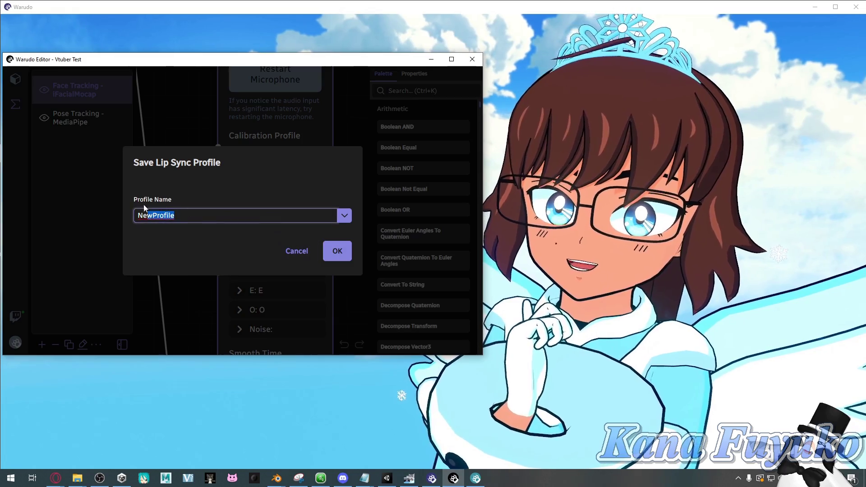
type("Test")
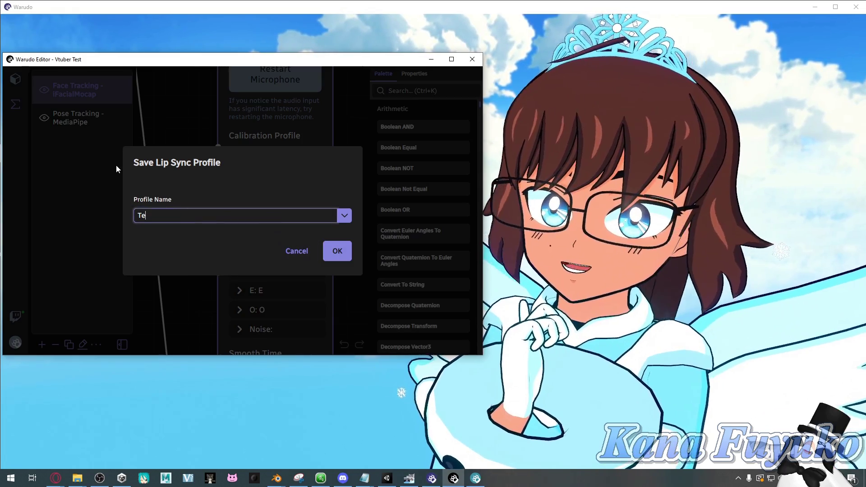
left_click(335, 250)
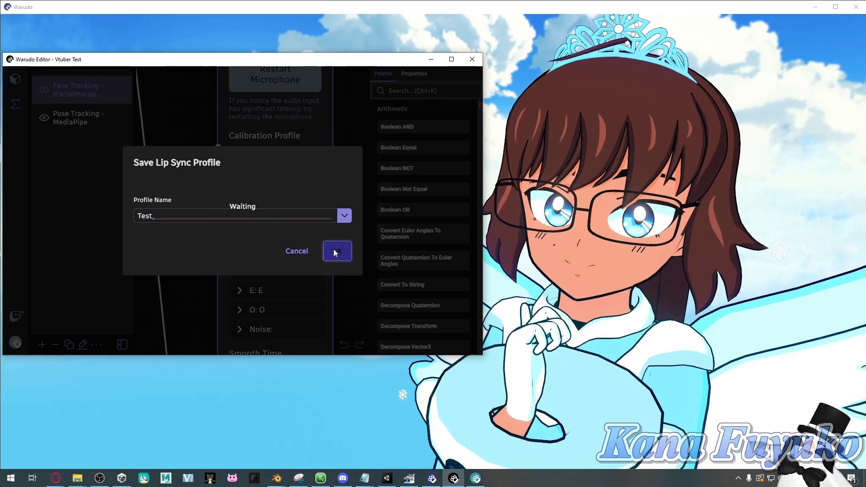
Step: Set the Smooth Time of the lip sync animation node to 0.05
scroll(346, 248, "down", 4)
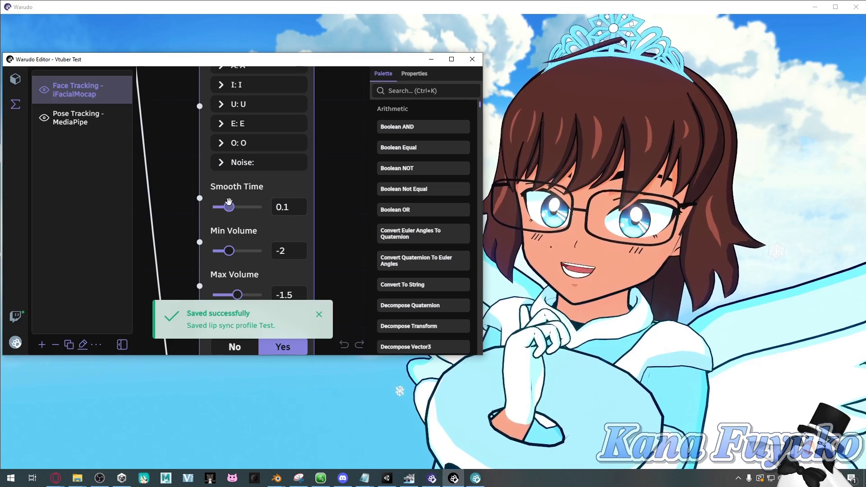
left_click_drag(223, 206, 218, 206)
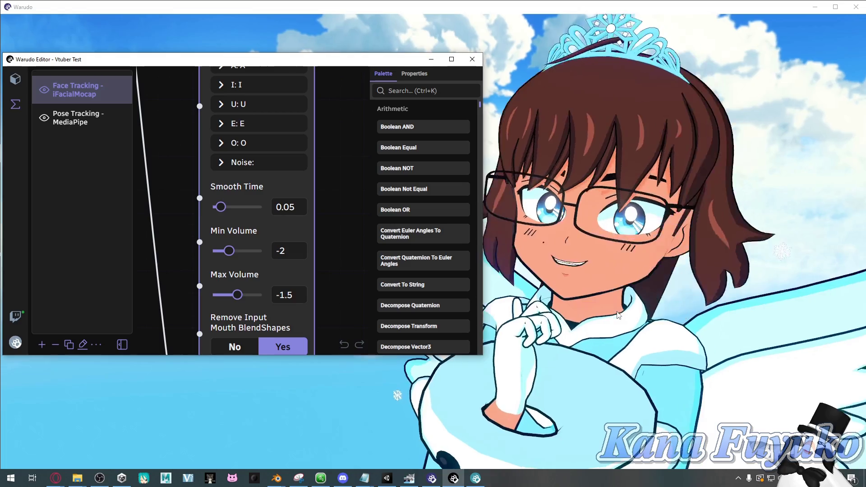
scroll(329, 258, "down", 1)
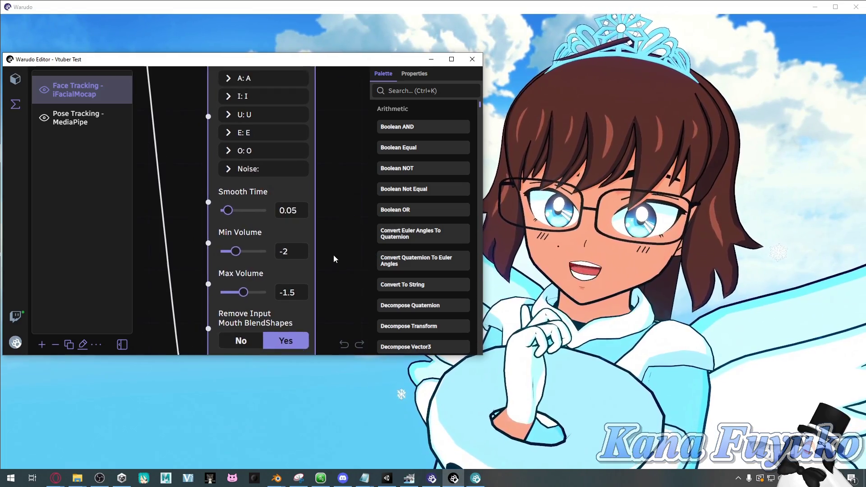
scroll(334, 256, "down", 4)
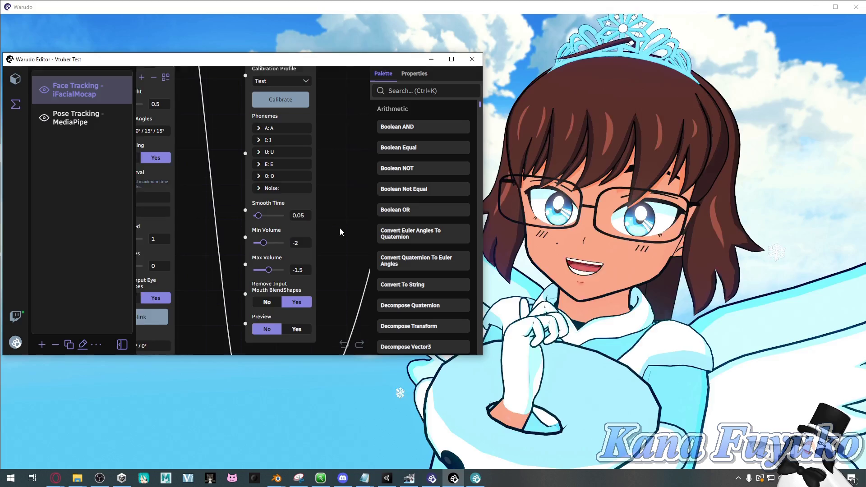